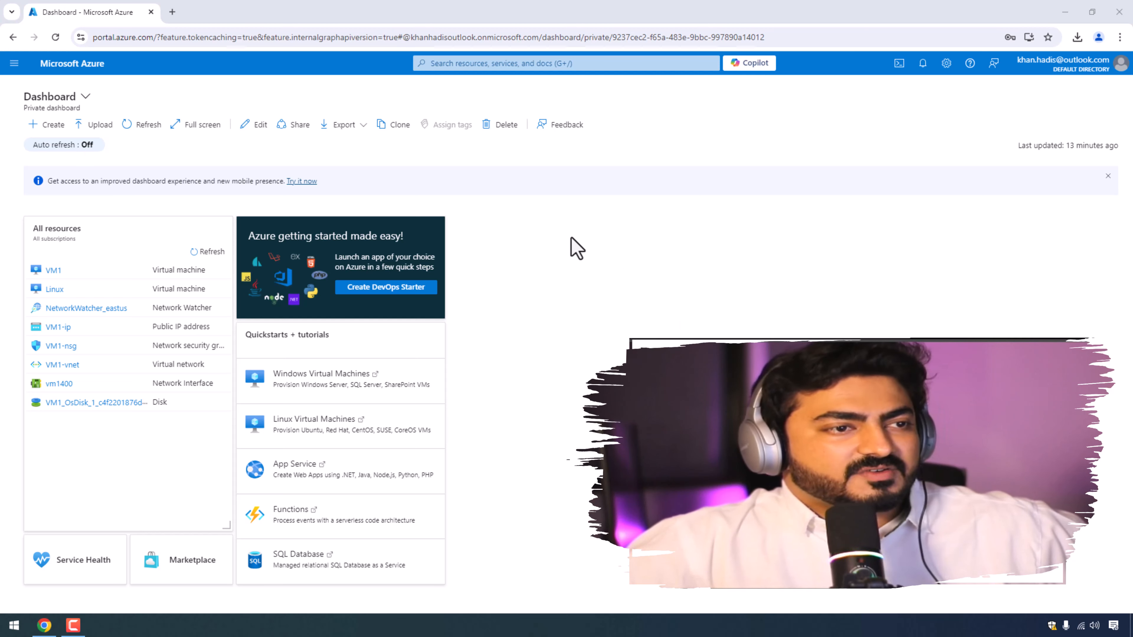
- Open the VM1 virtual machine from the list of virtual machines
{"action": "left_click", "coordinate": [14, 64]}
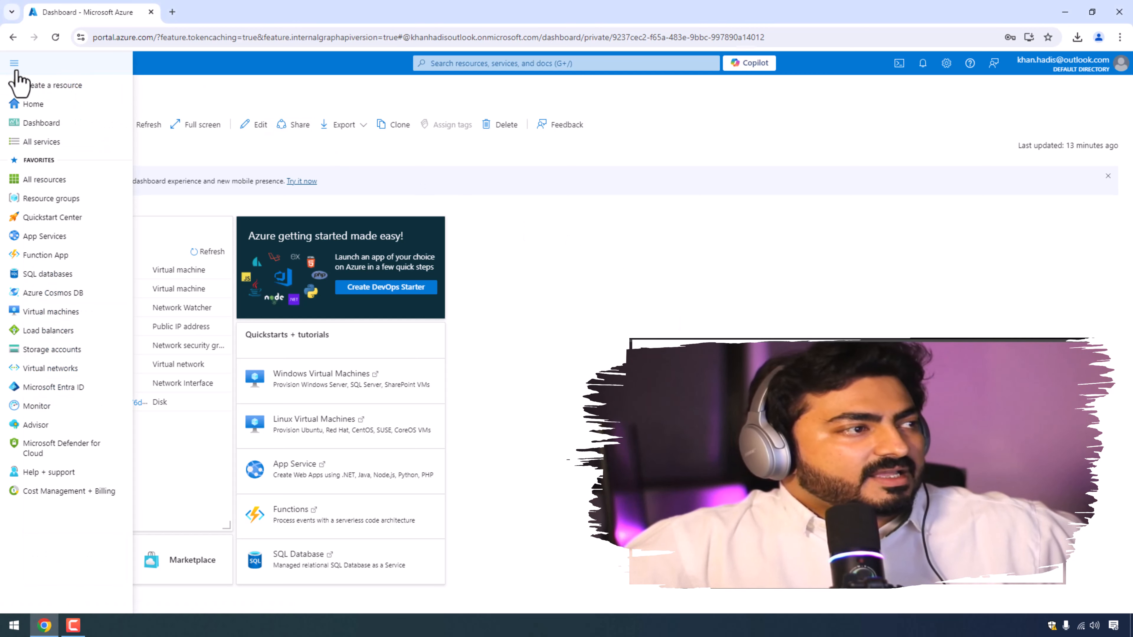
{"action": "left_click", "coordinate": [71, 326]}
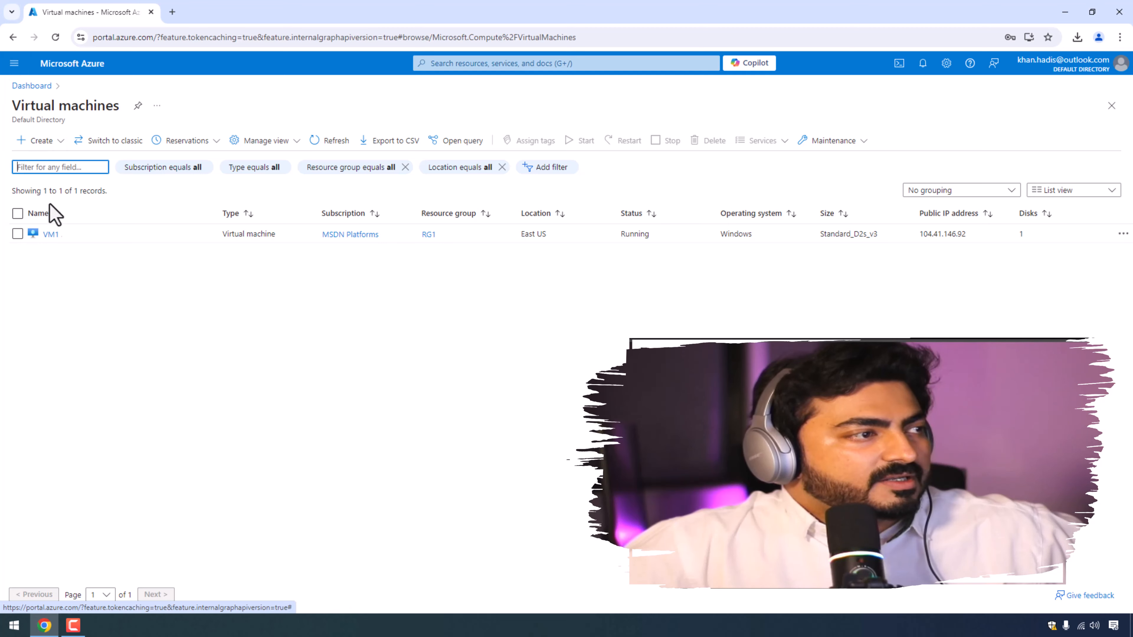
{"action": "left_click", "coordinate": [50, 234]}
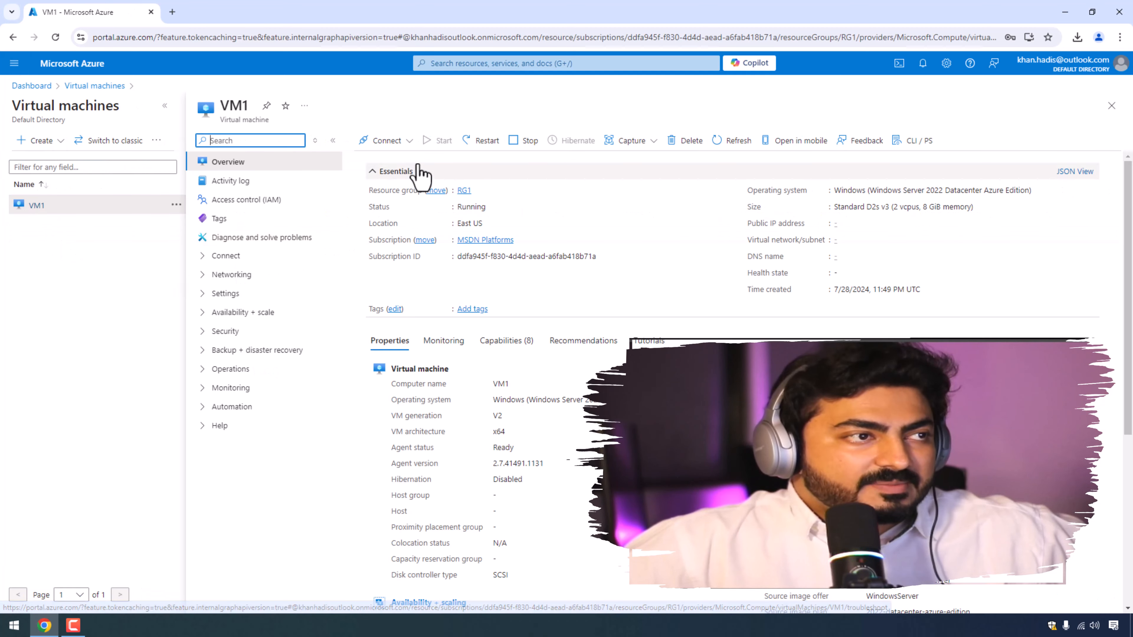
- Download the native RDP file from VM1's connection page and open it
{"action": "left_click", "coordinate": [407, 142]}
{"action": "left_click", "coordinate": [405, 163]}
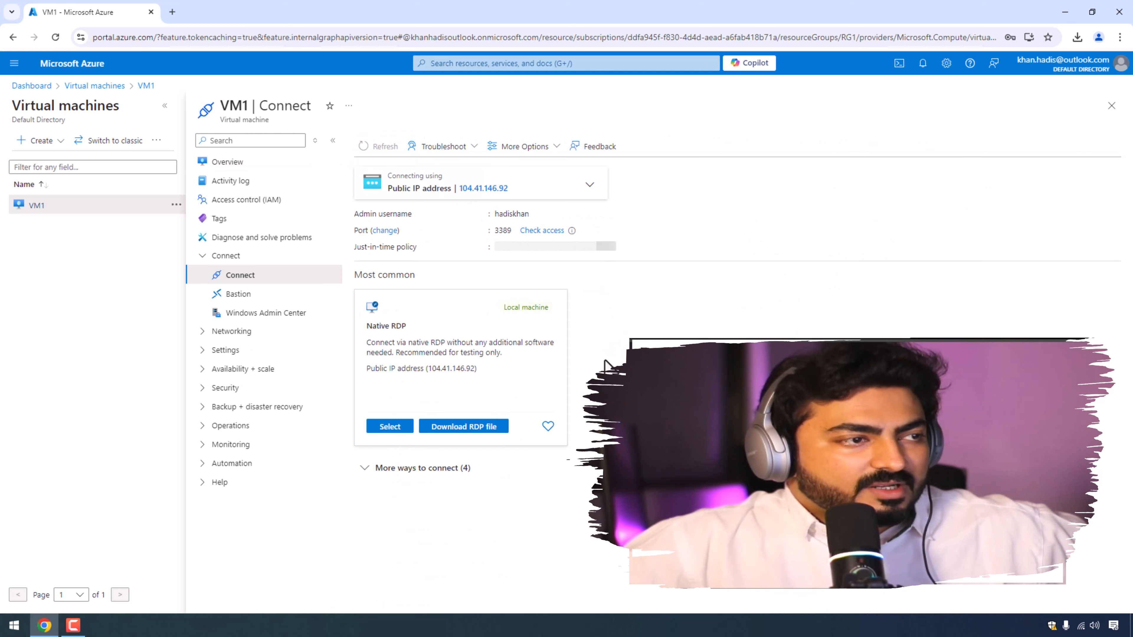
{"action": "left_click", "coordinate": [471, 427]}
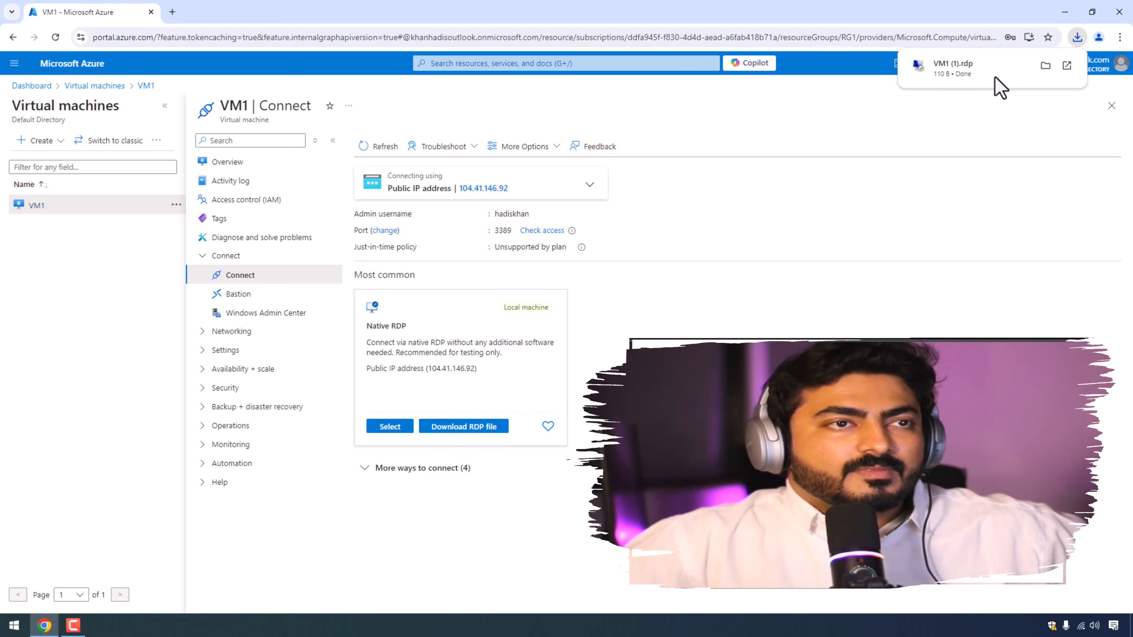
{"action": "left_click", "coordinate": [978, 76]}
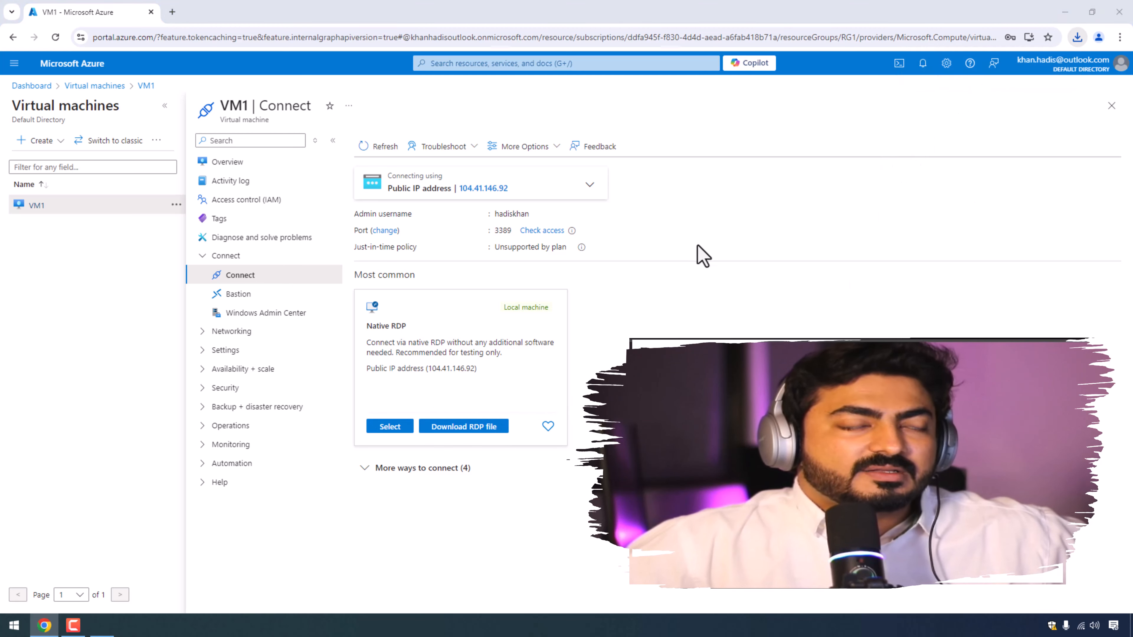
- Connect to VM1 over Remote Desktop, entering the account password and accepting the unverified certificate
{"action": "left_click", "coordinate": [649, 376]}
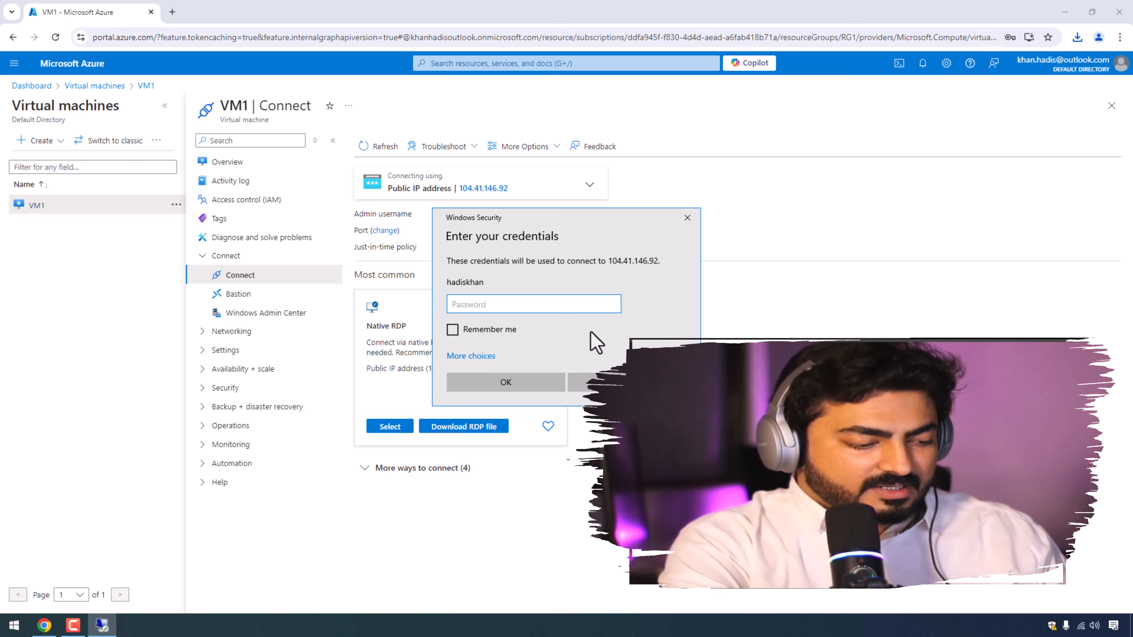
{"action": "type", "text": "*******"}
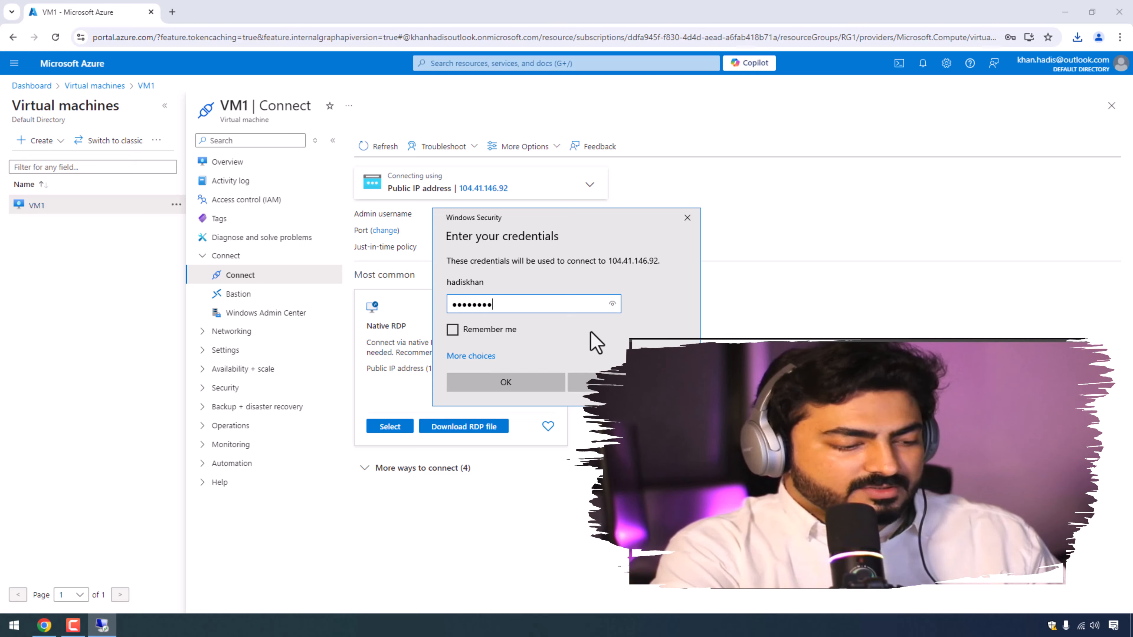
{"action": "key", "text": "Return"}
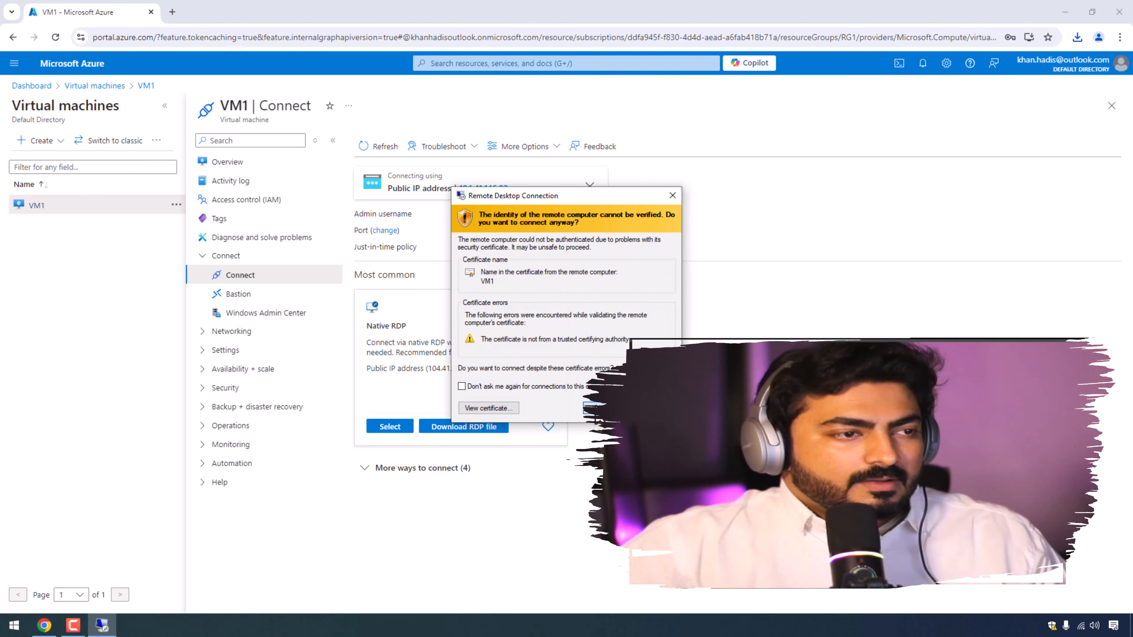
{"action": "left_click", "coordinate": [588, 408]}
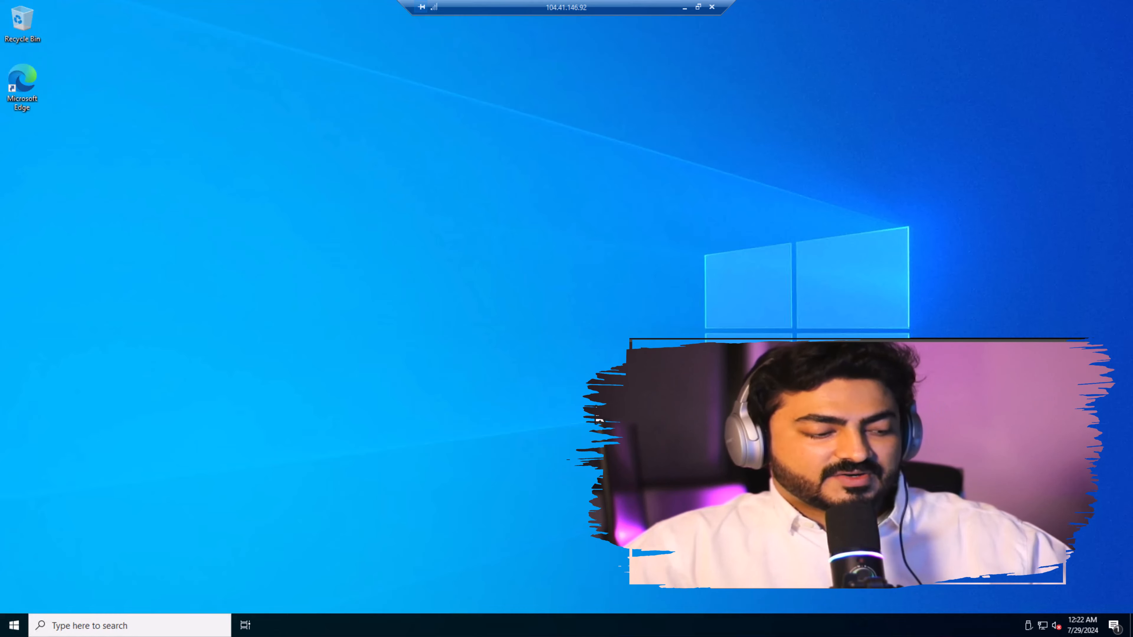
- Open the Temporary Storage (D:) drive in the remote machine's File Explorer
{"action": "key", "text": "super+e"}
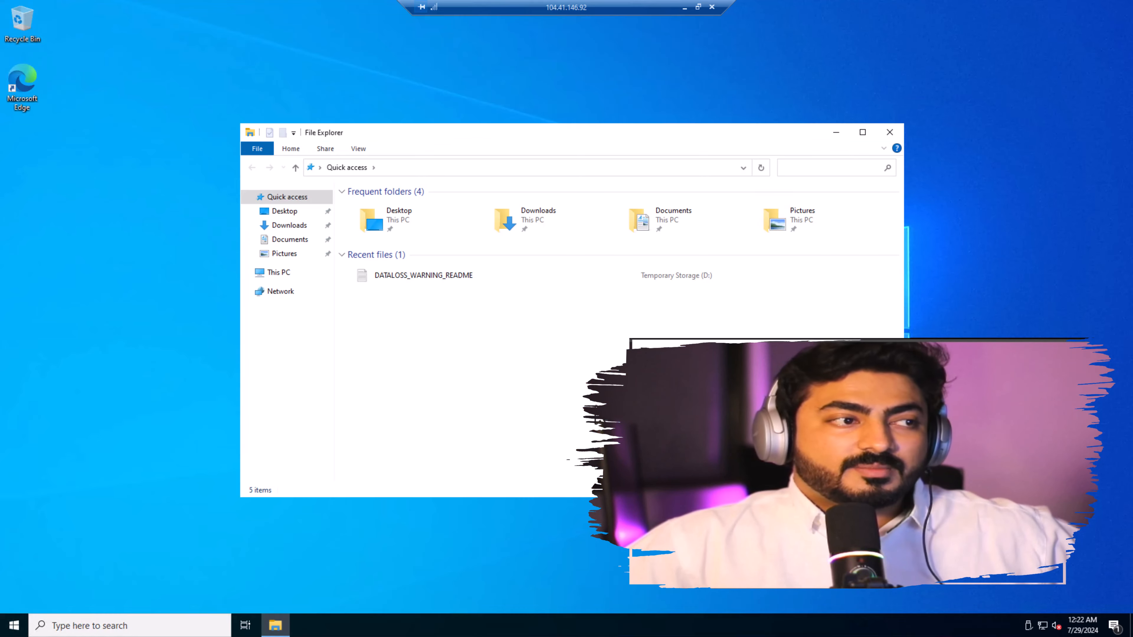
{"action": "left_click", "coordinate": [275, 273]}
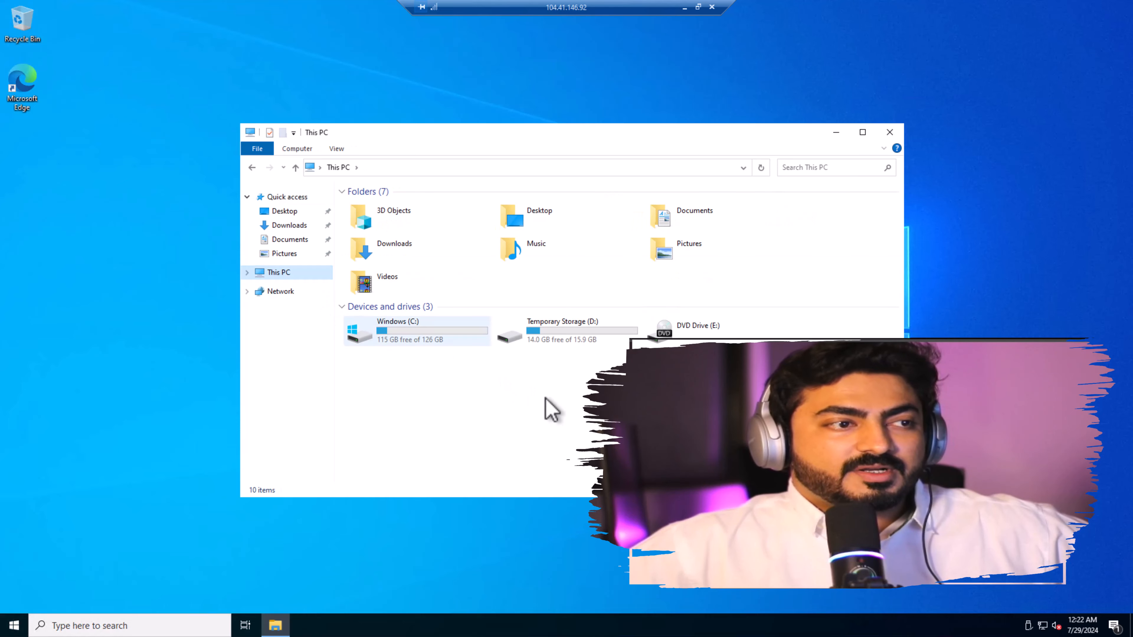
{"action": "left_click", "coordinate": [579, 342]}
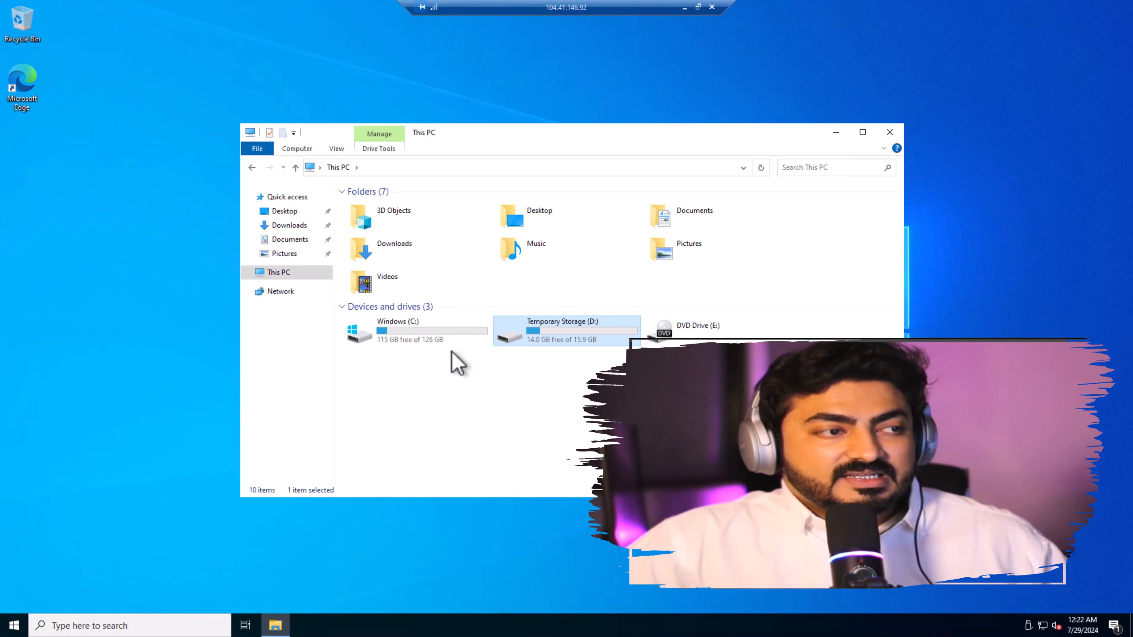
{"action": "double_click", "coordinate": [605, 342]}
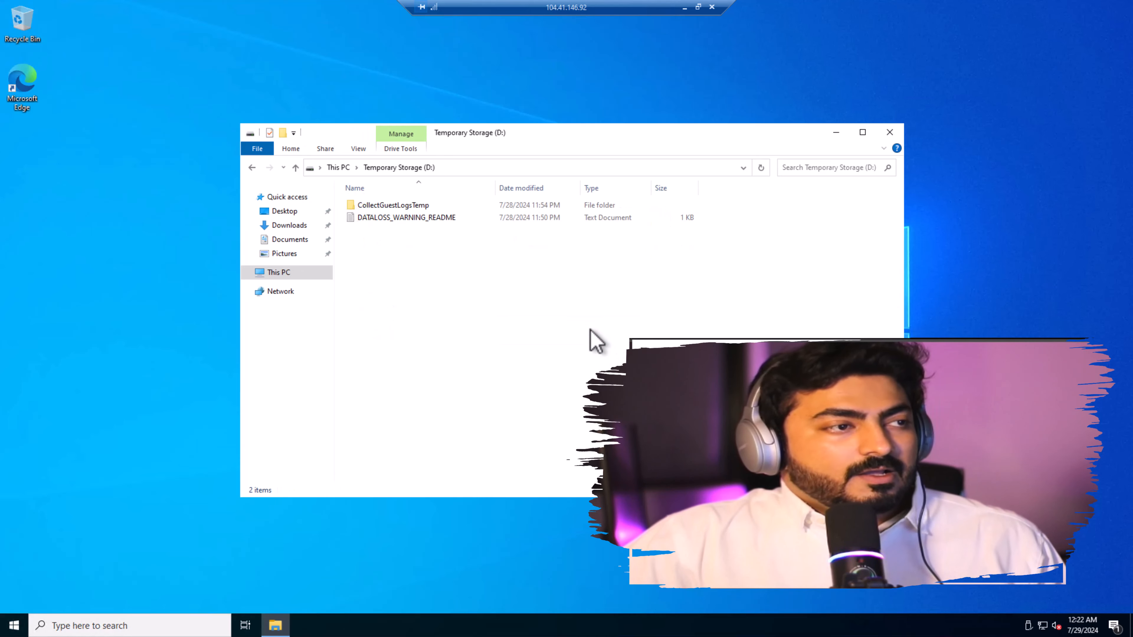
- Open the DATALOSS_WARNING_README file, read its warning about the temporary disk and close it
{"action": "double_click", "coordinate": [448, 218]}
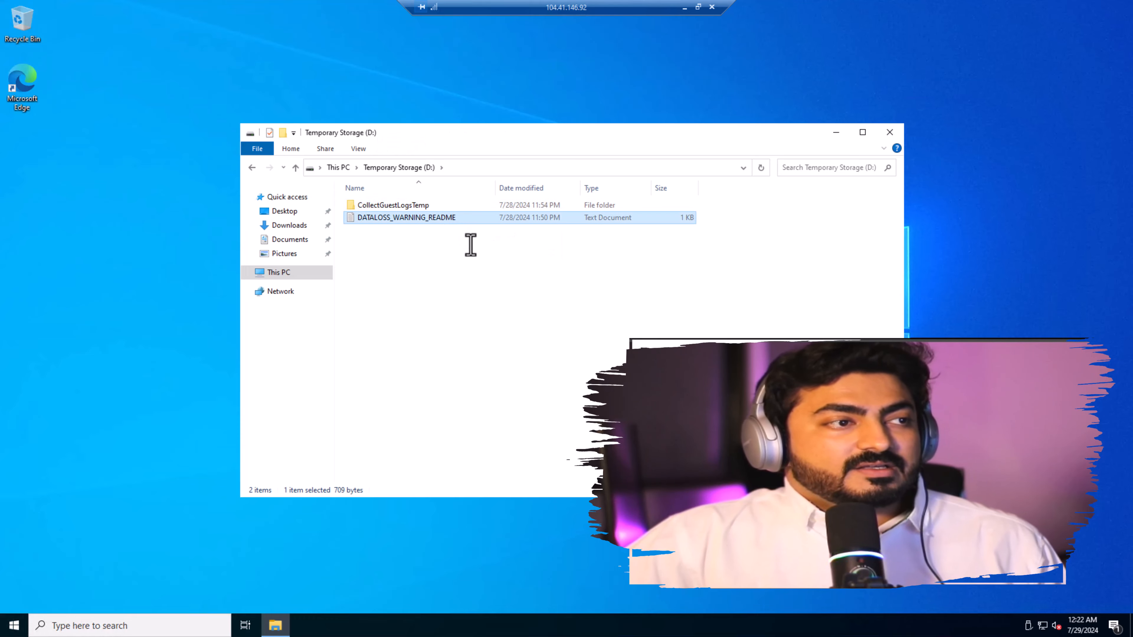
{"action": "left_click_drag", "start_coordinate": [388, 55], "coordinate": [446, 142]}
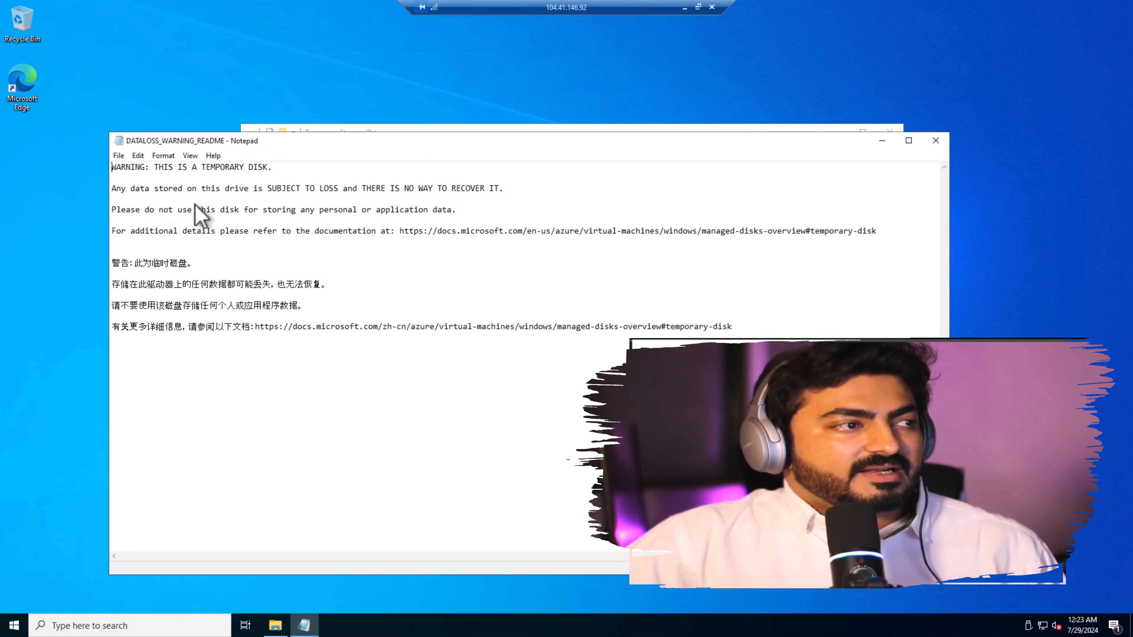
{"action": "left_click", "coordinate": [523, 197]}
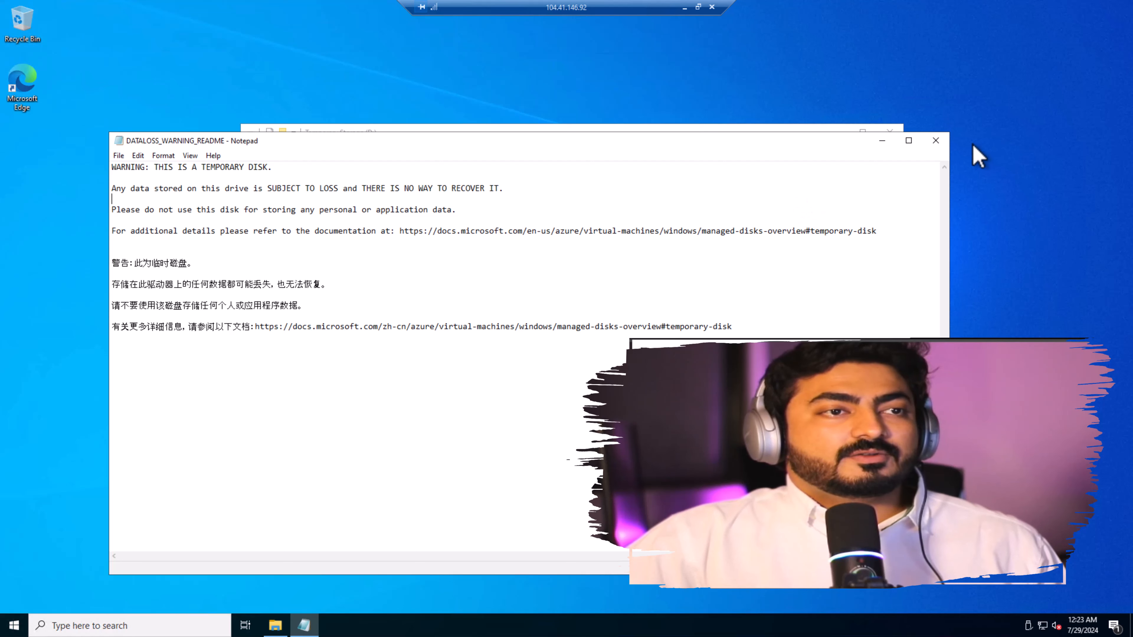
{"action": "left_click", "coordinate": [936, 141]}
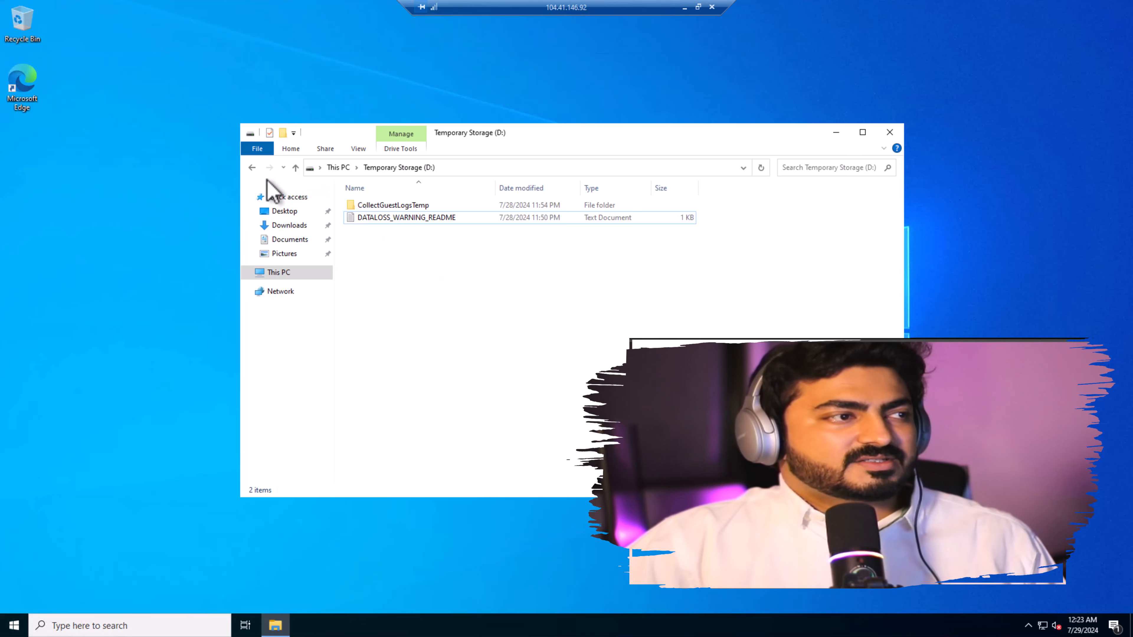
- Return to This PC and examine the Temporary Storage (D:) drive among the devices and drives
{"action": "left_click", "coordinate": [254, 170]}
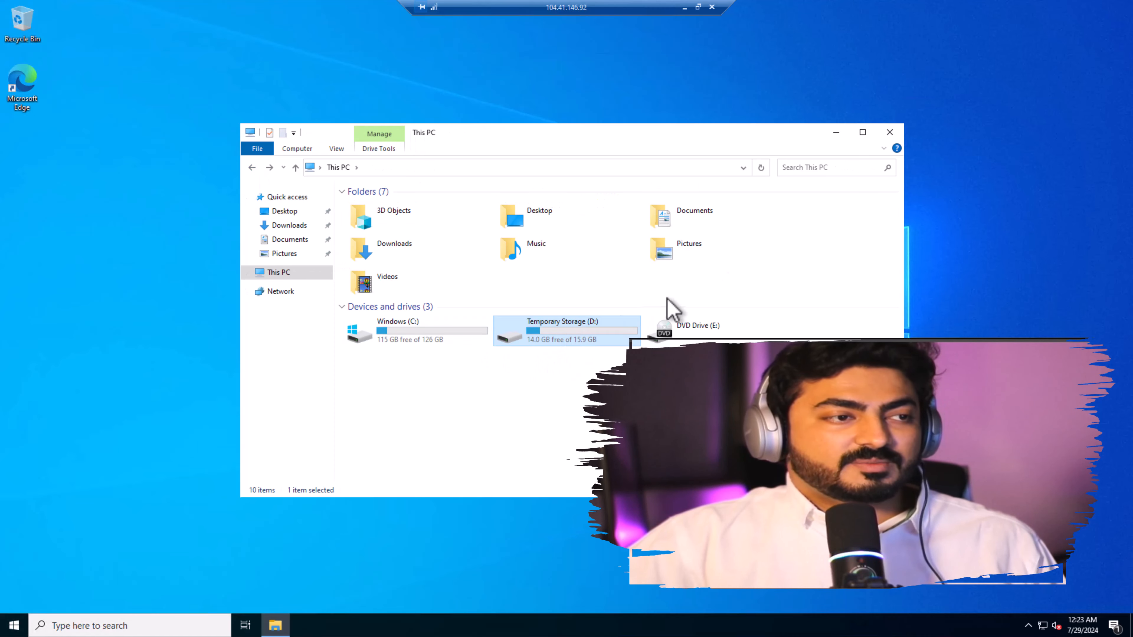
{"action": "left_click", "coordinate": [572, 352]}
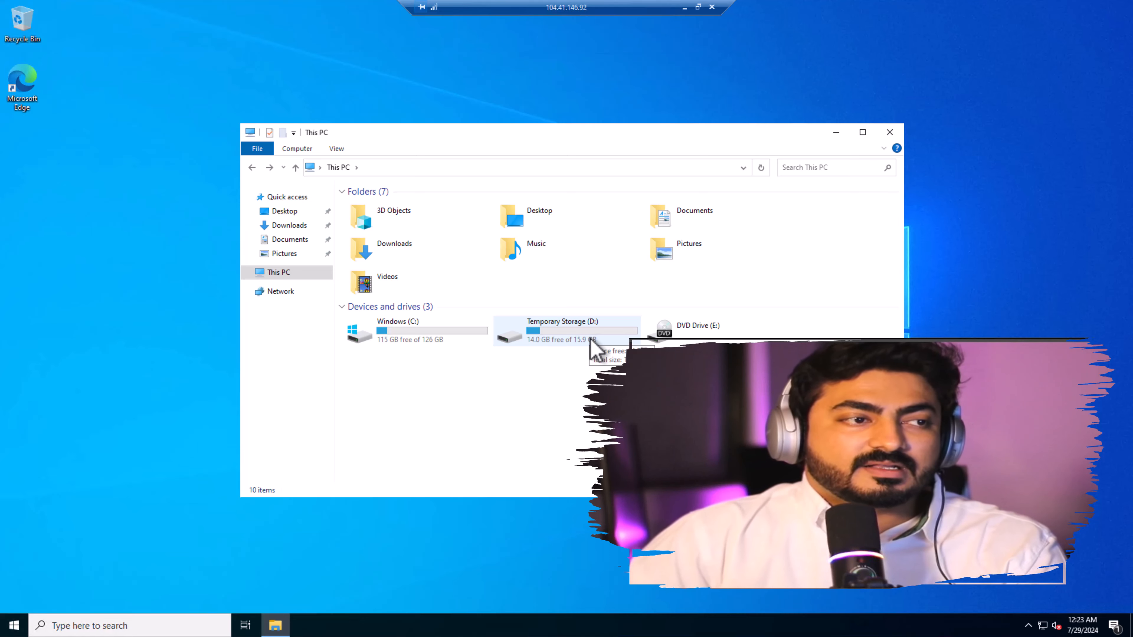
{"action": "left_click", "coordinate": [592, 342]}
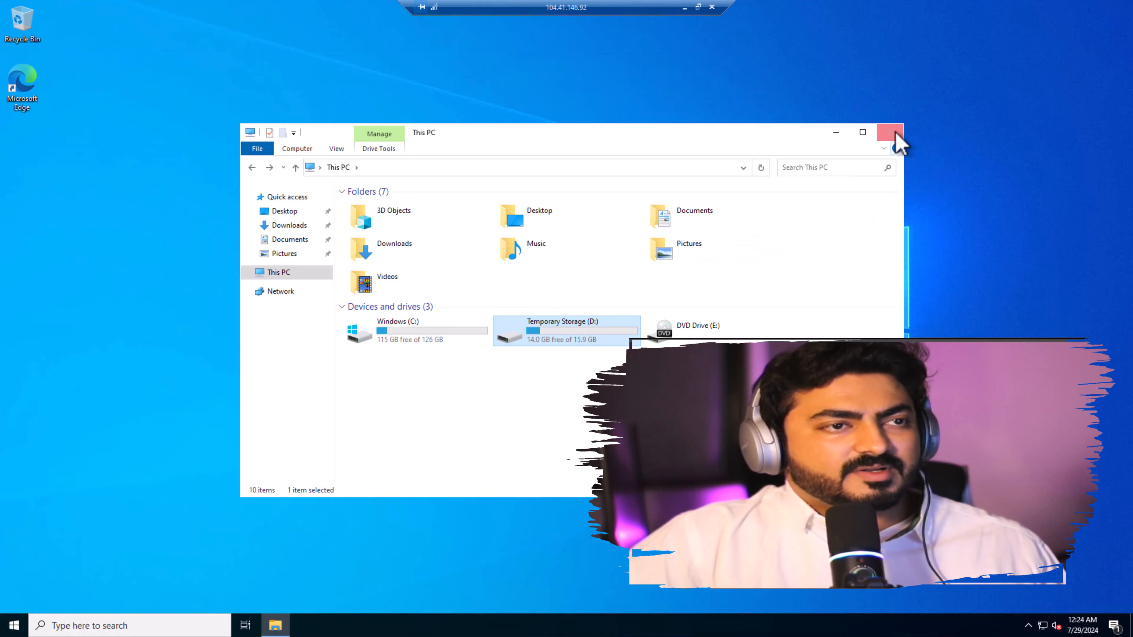
- Close File Explorer and disconnect the remote desktop session to VM1
{"action": "left_click", "coordinate": [898, 142]}
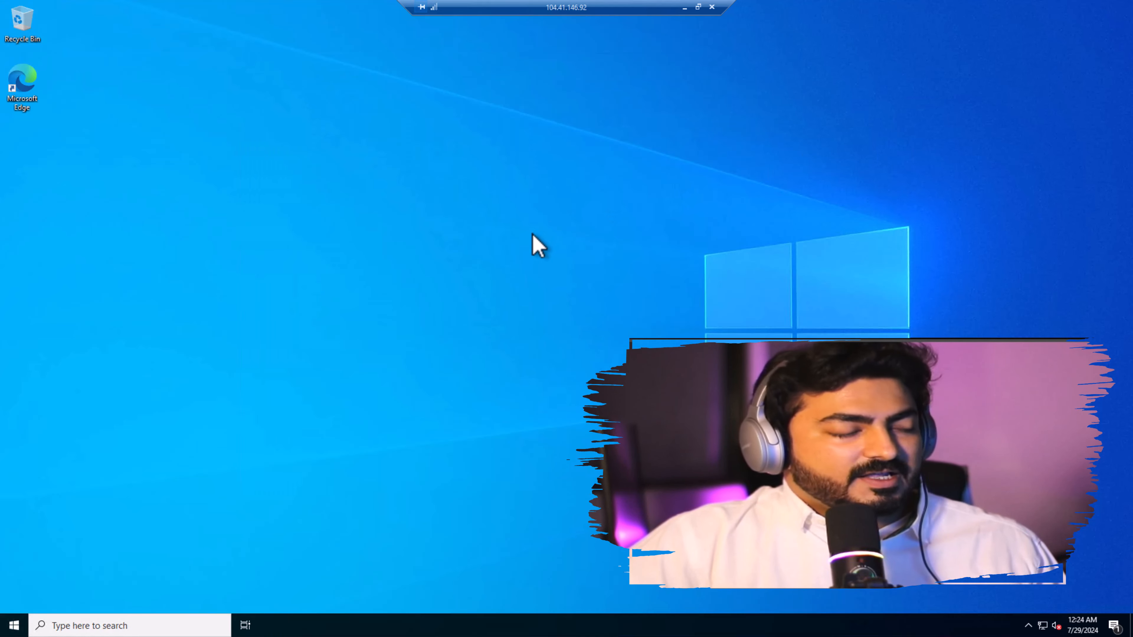
{"action": "left_click", "coordinate": [712, 8]}
{"action": "left_click", "coordinate": [607, 337]}
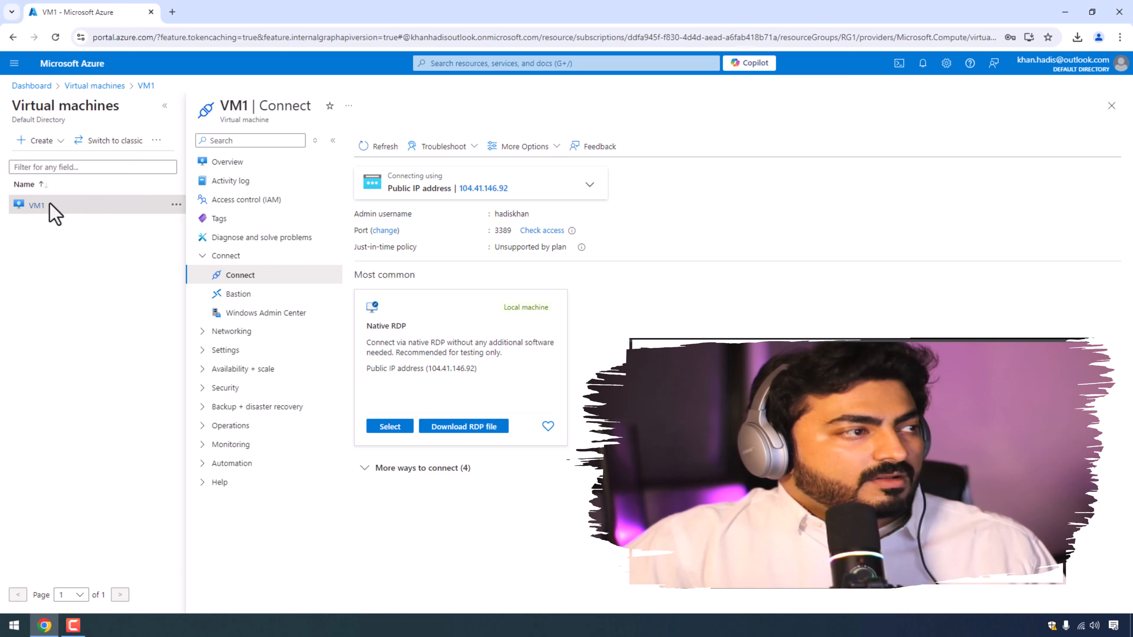
- Stop the VM1 virtual machine from its overview page and confirm the deallocation
{"action": "left_click", "coordinate": [36, 206]}
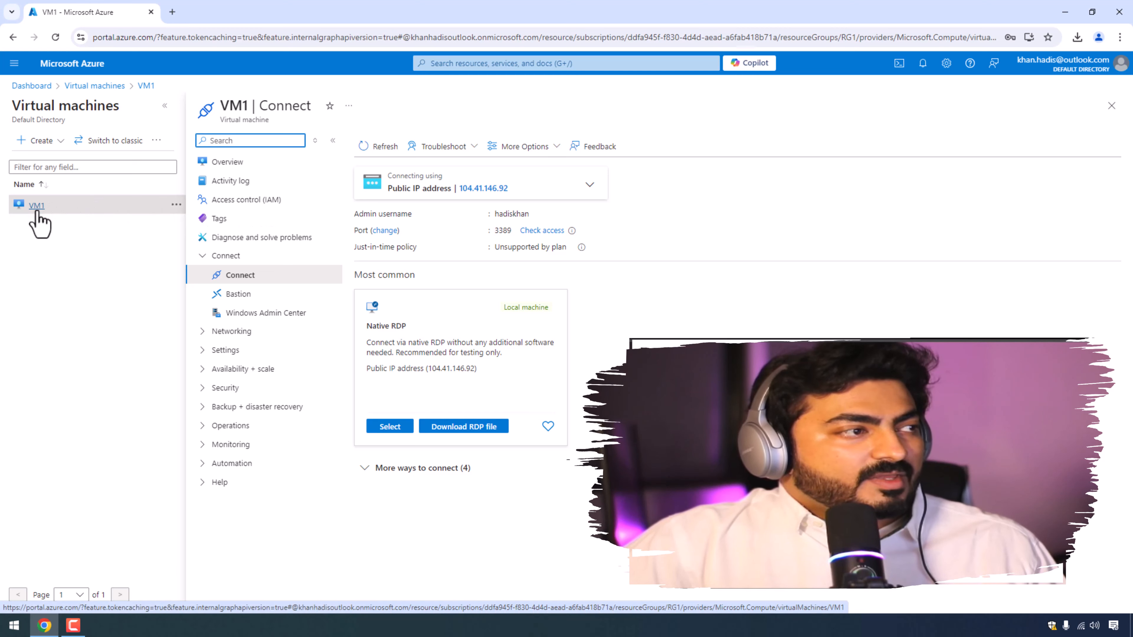
{"action": "left_click", "coordinate": [226, 166]}
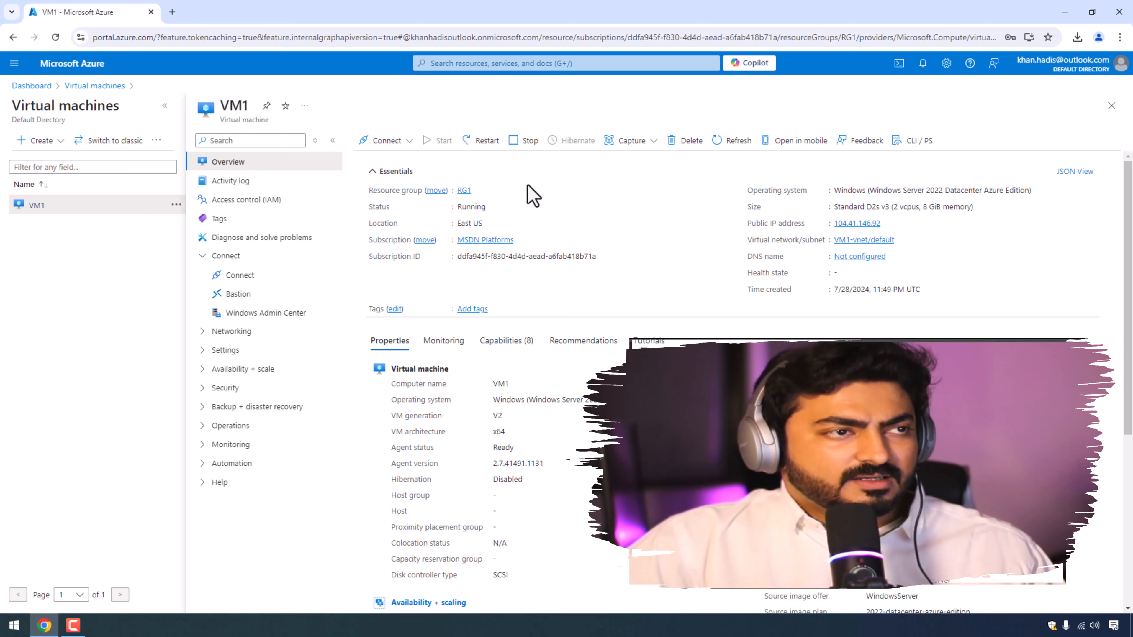
{"action": "left_click", "coordinate": [530, 141]}
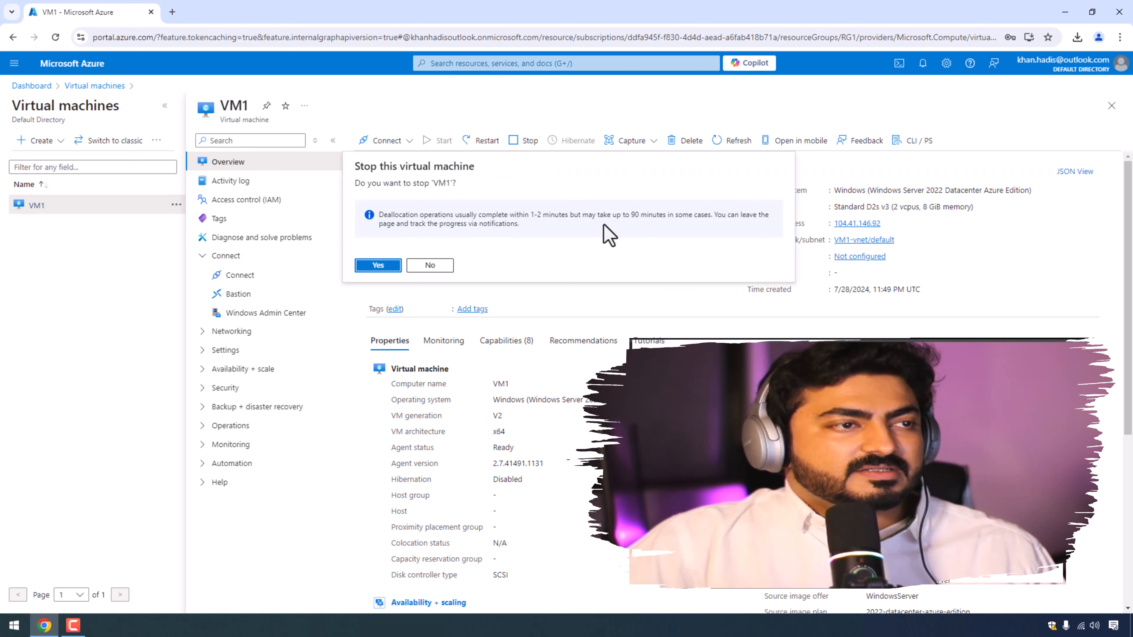
{"action": "left_click", "coordinate": [379, 267]}
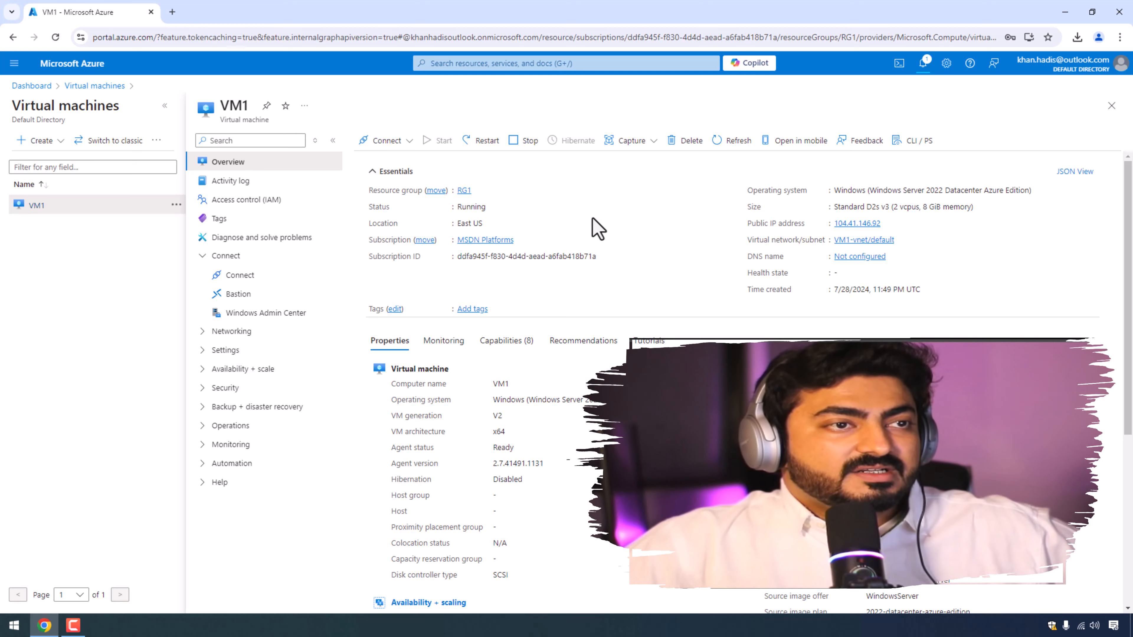
- Open the deletion options for VM1 and review its associated OS disk, network interface and public IP address
{"action": "left_click", "coordinate": [684, 147]}
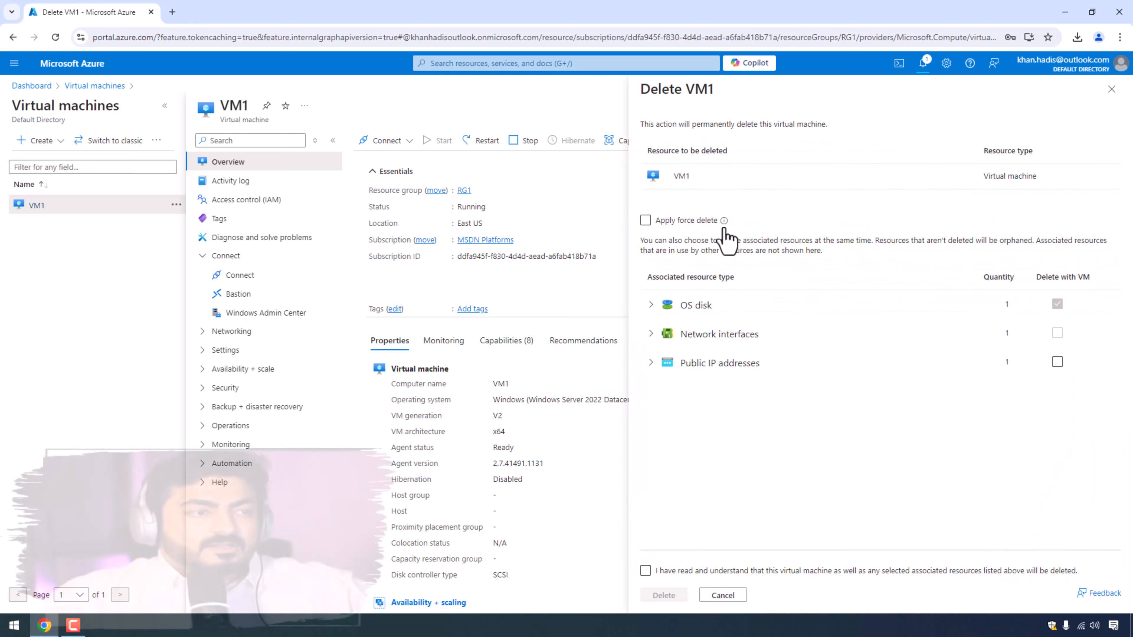
{"action": "left_click", "coordinate": [651, 306]}
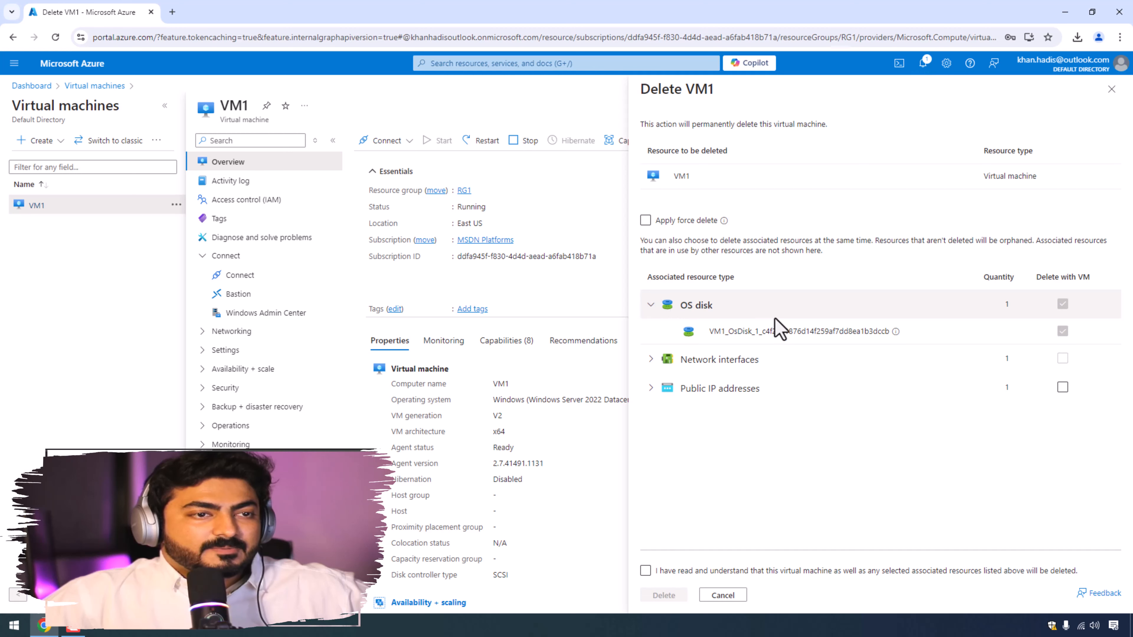
{"action": "left_click", "coordinate": [651, 359]}
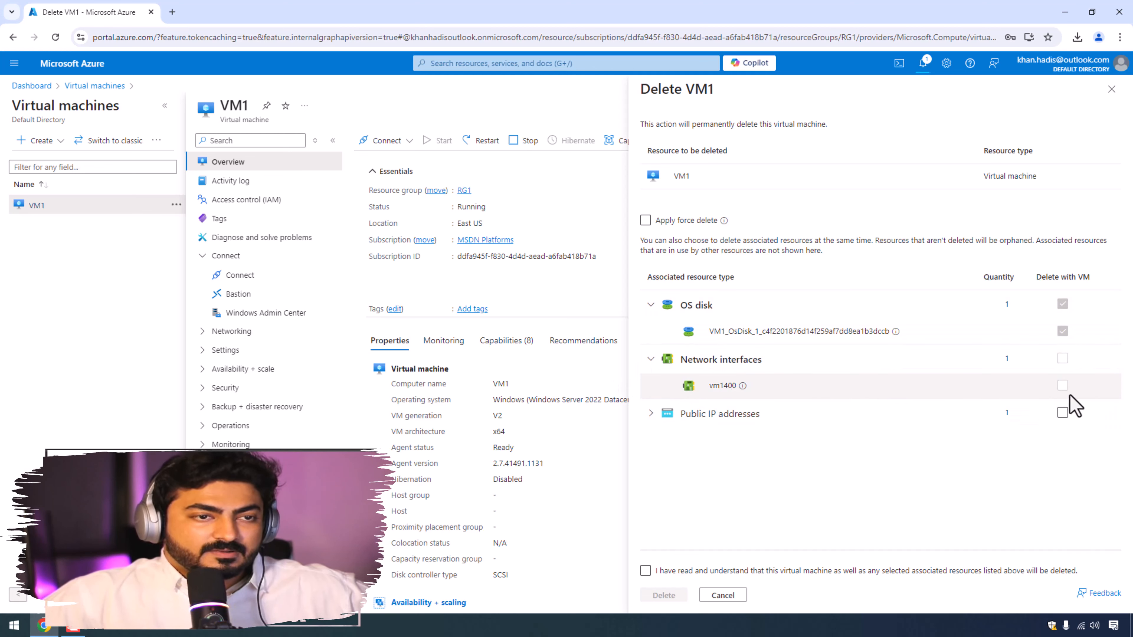
{"action": "left_click", "coordinate": [798, 414]}
{"action": "left_click", "coordinate": [1063, 413]}
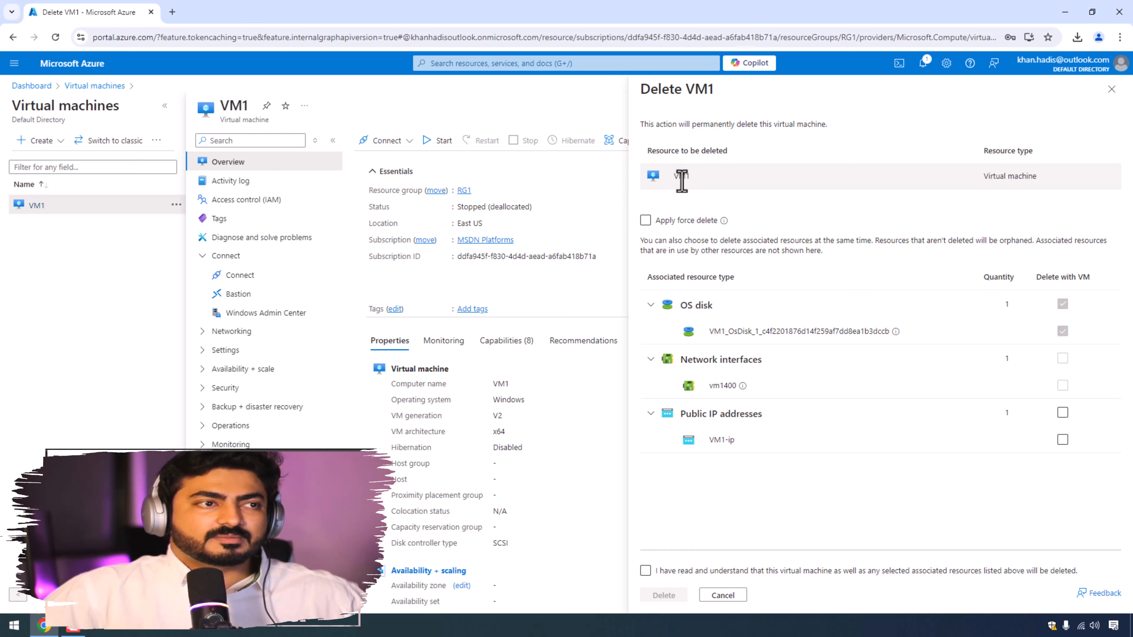
- Open the RG1 resource group from the list of resource groups
{"action": "left_click", "coordinate": [14, 64]}
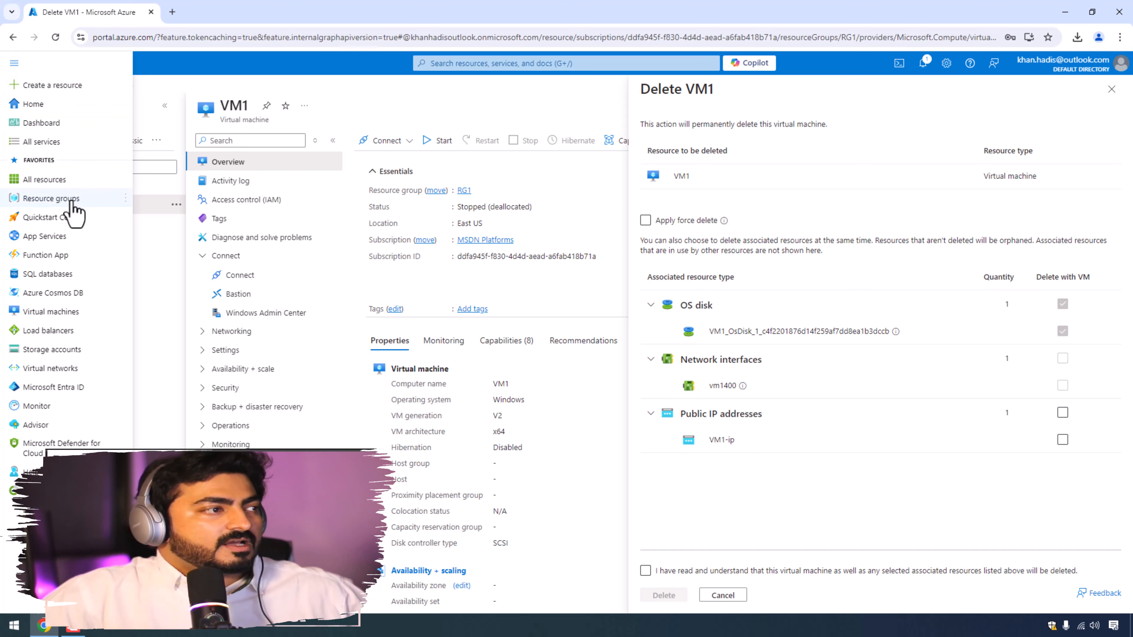
{"action": "mouse_move", "coordinate": [72, 206]}
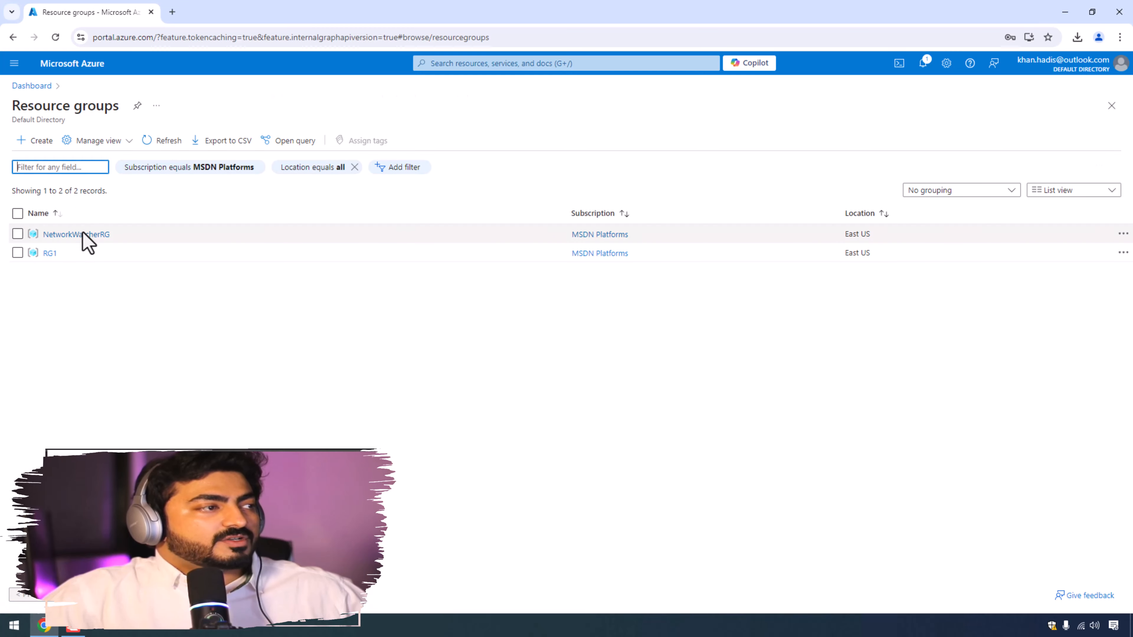
{"action": "left_click", "coordinate": [53, 260]}
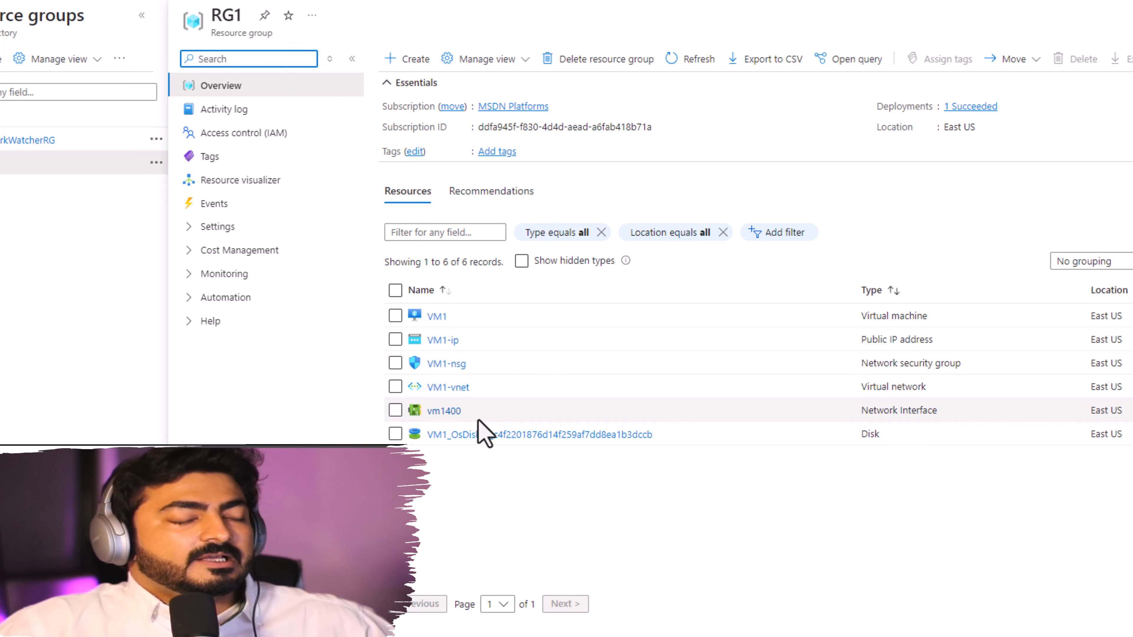
- Delete the RG1 resource group with all its dependent resources, entering RG1 as the confirmation name and confirming the permanent deletion
{"action": "left_click", "coordinate": [395, 315]}
{"action": "left_click", "coordinate": [597, 58]}
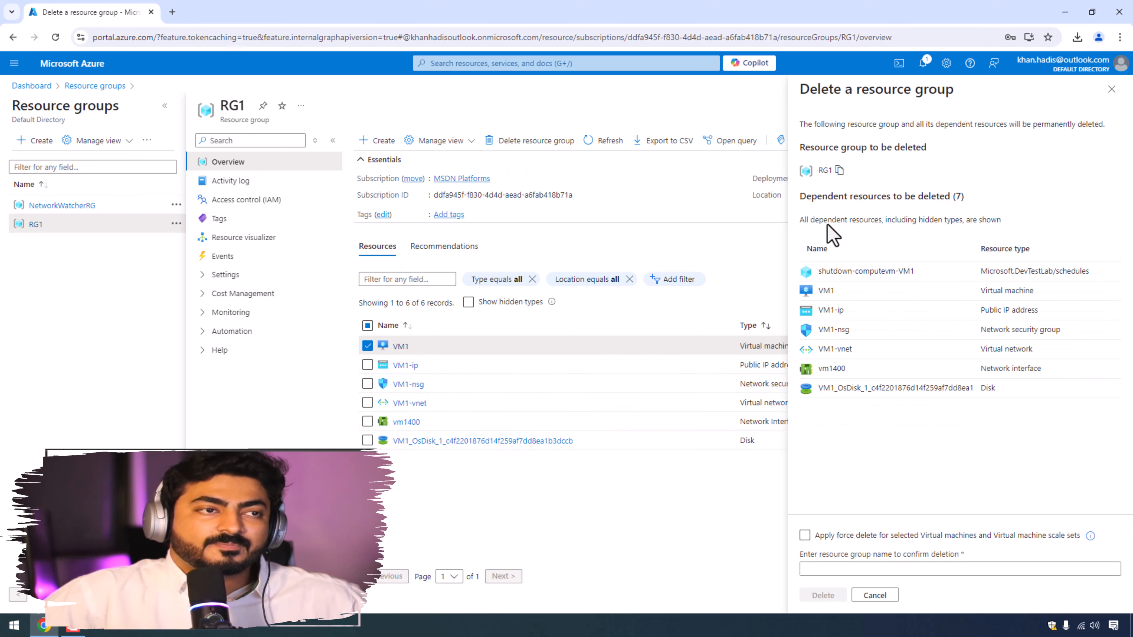
{"action": "left_click", "coordinate": [839, 170]}
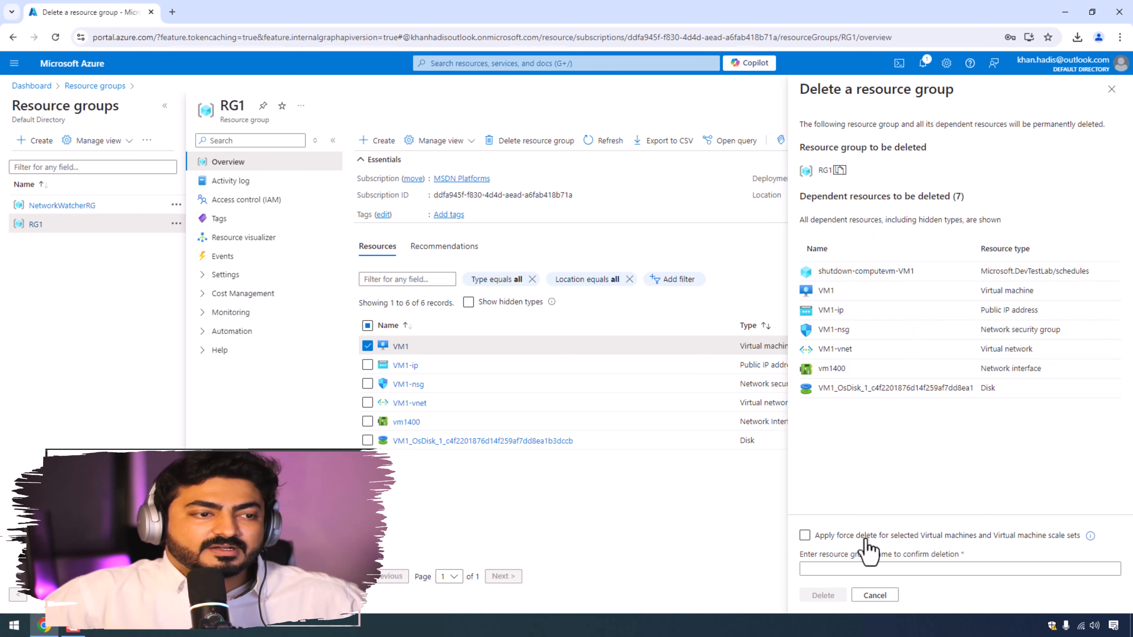
{"action": "left_click", "coordinate": [840, 569]}
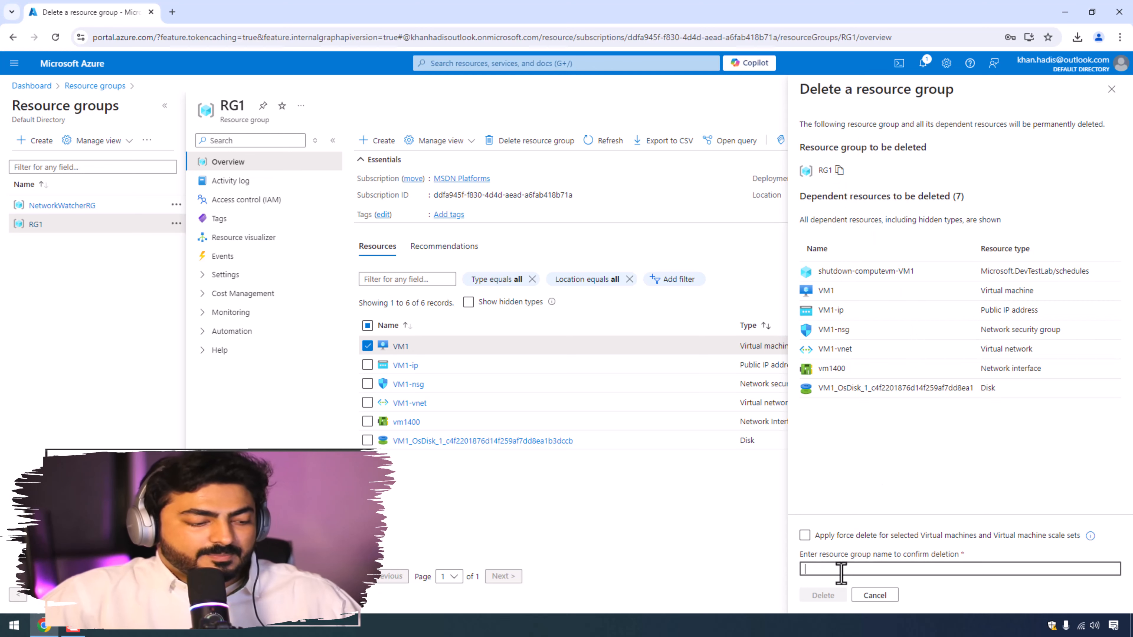
{"action": "key", "text": "ctrl+v"}
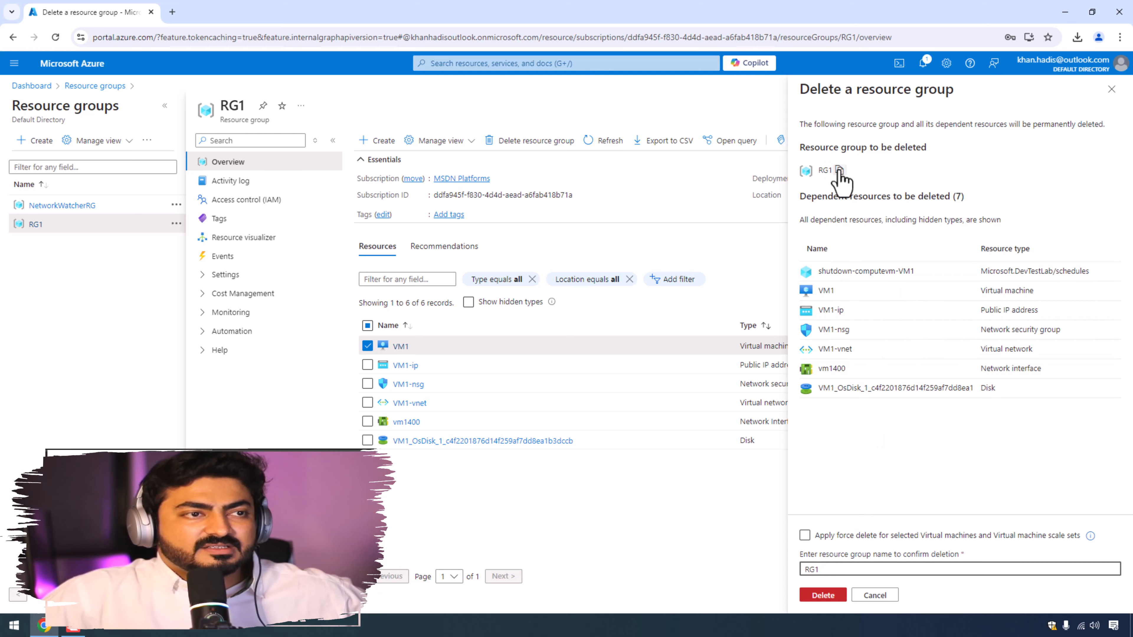
{"action": "left_click", "coordinate": [829, 597]}
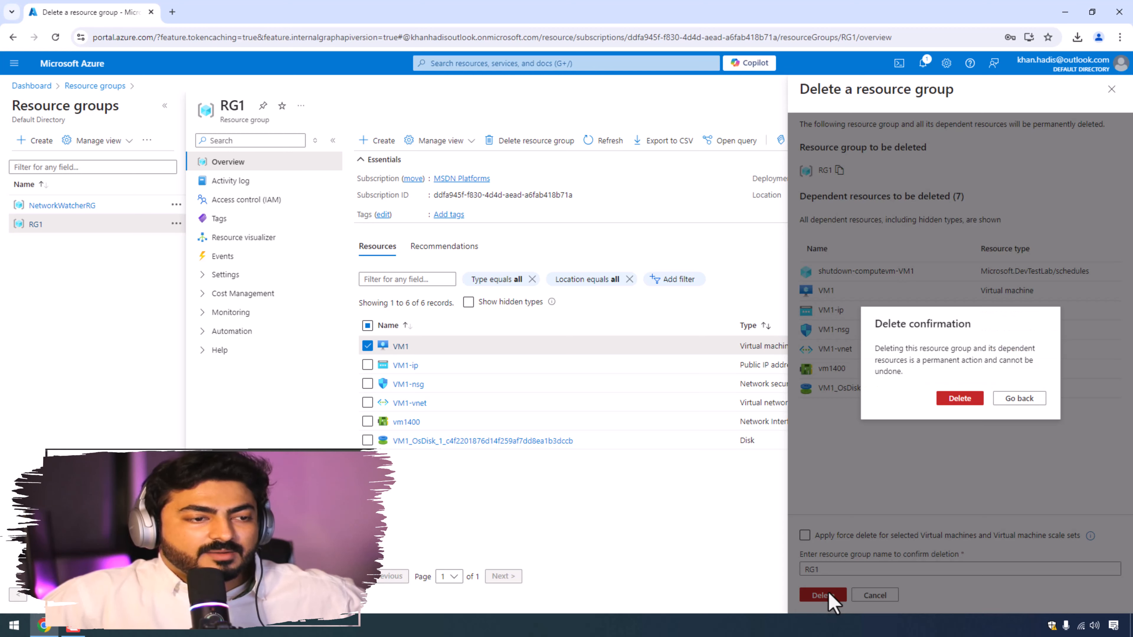
{"action": "left_click", "coordinate": [958, 399]}
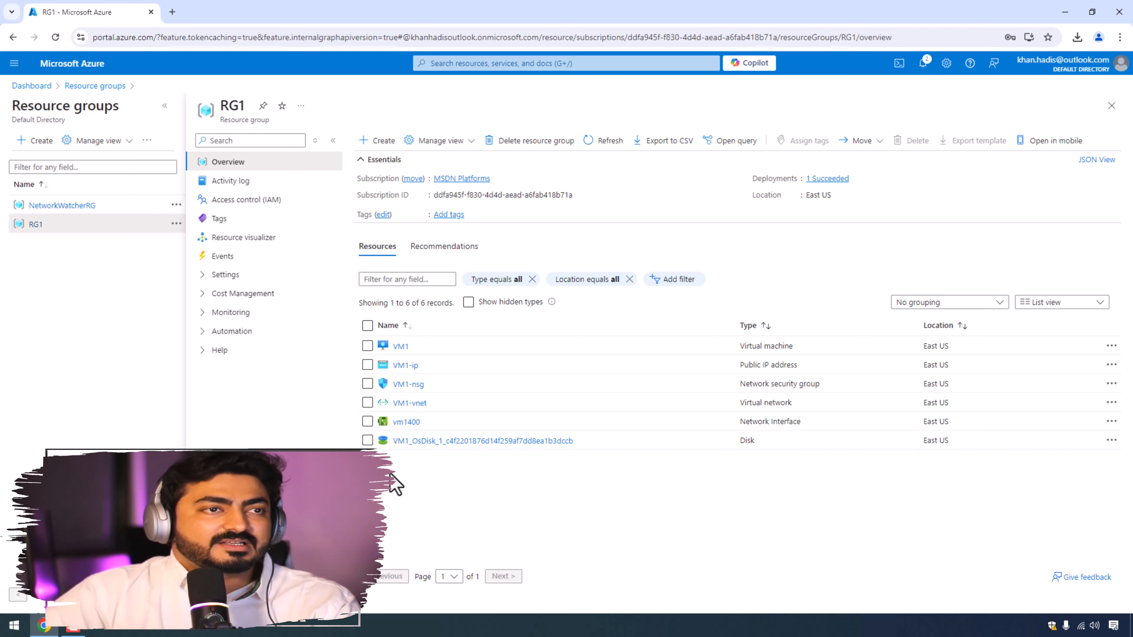
- Check the notifications for the RG1 deletion, and review the virtual machines and resource groups lists for remaining resources
{"action": "left_click", "coordinate": [923, 64]}
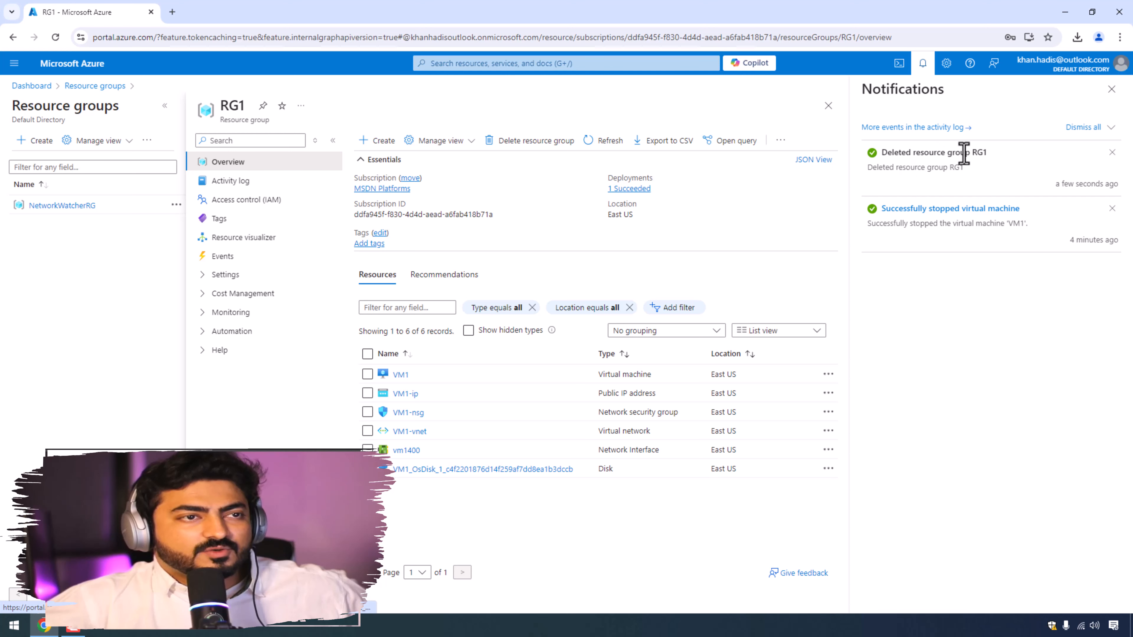
{"action": "left_click", "coordinate": [14, 63]}
{"action": "left_click", "coordinate": [80, 313]}
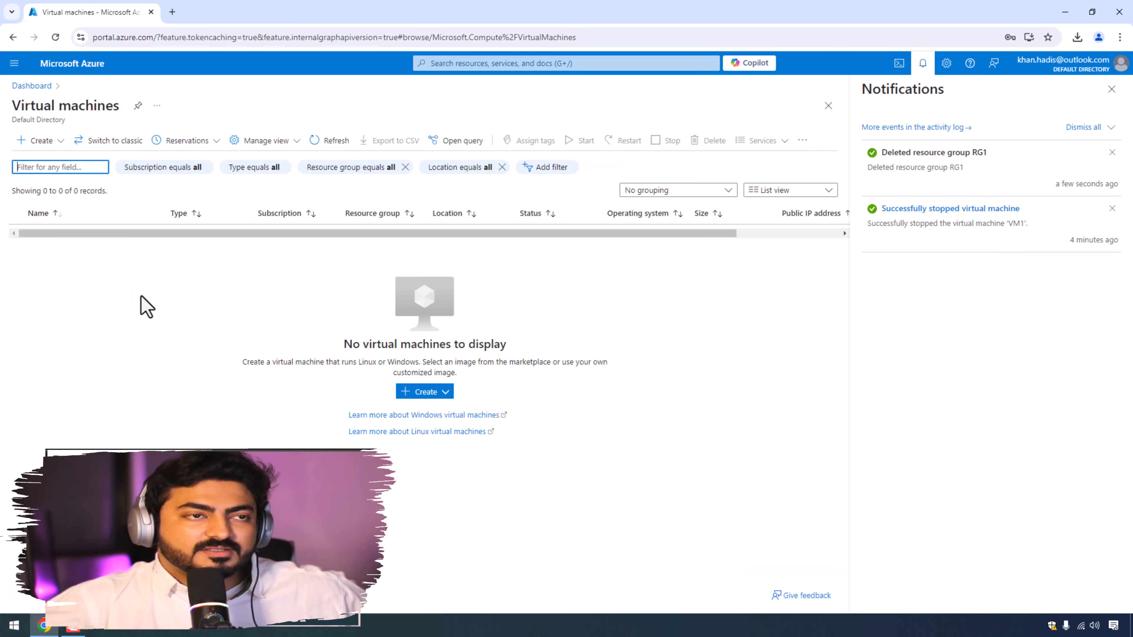
{"action": "left_click", "coordinate": [14, 63]}
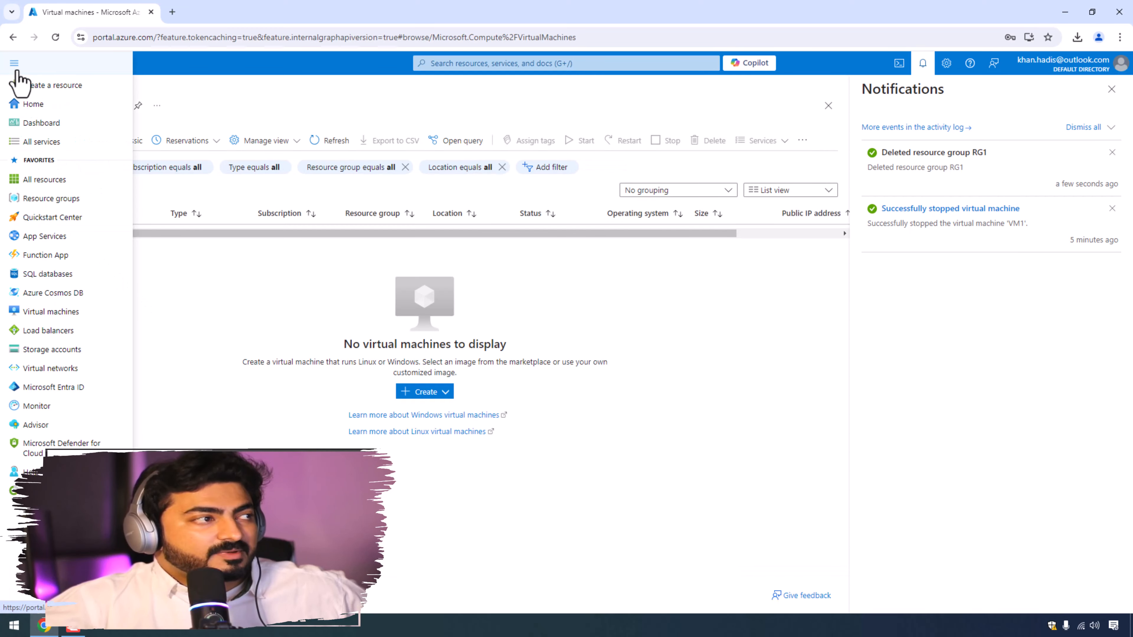
{"action": "left_click", "coordinate": [84, 203]}
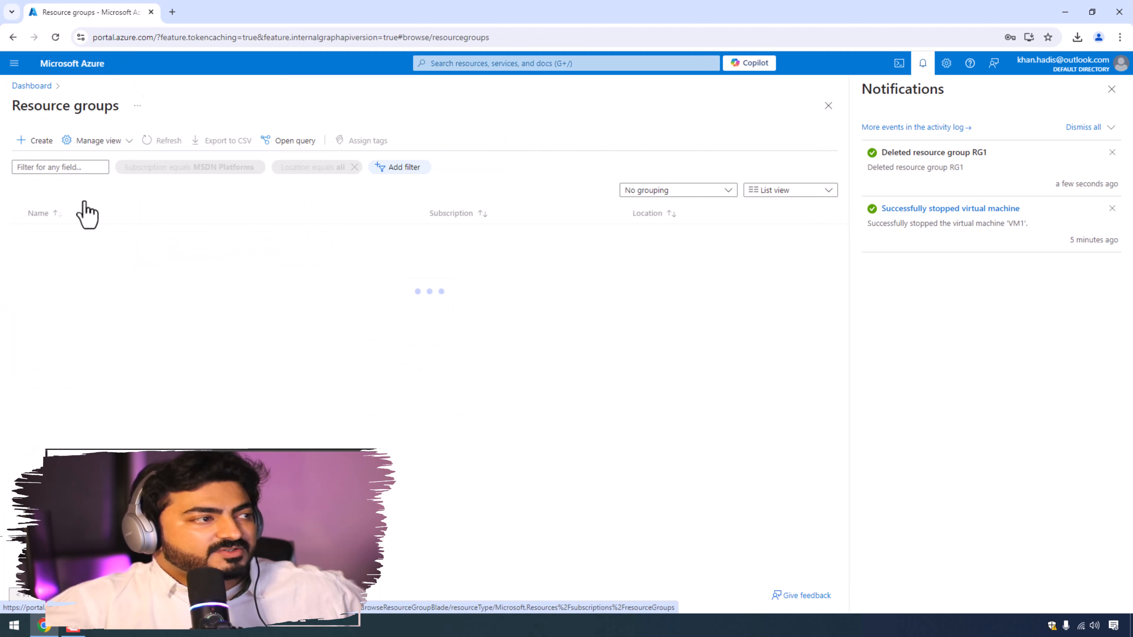